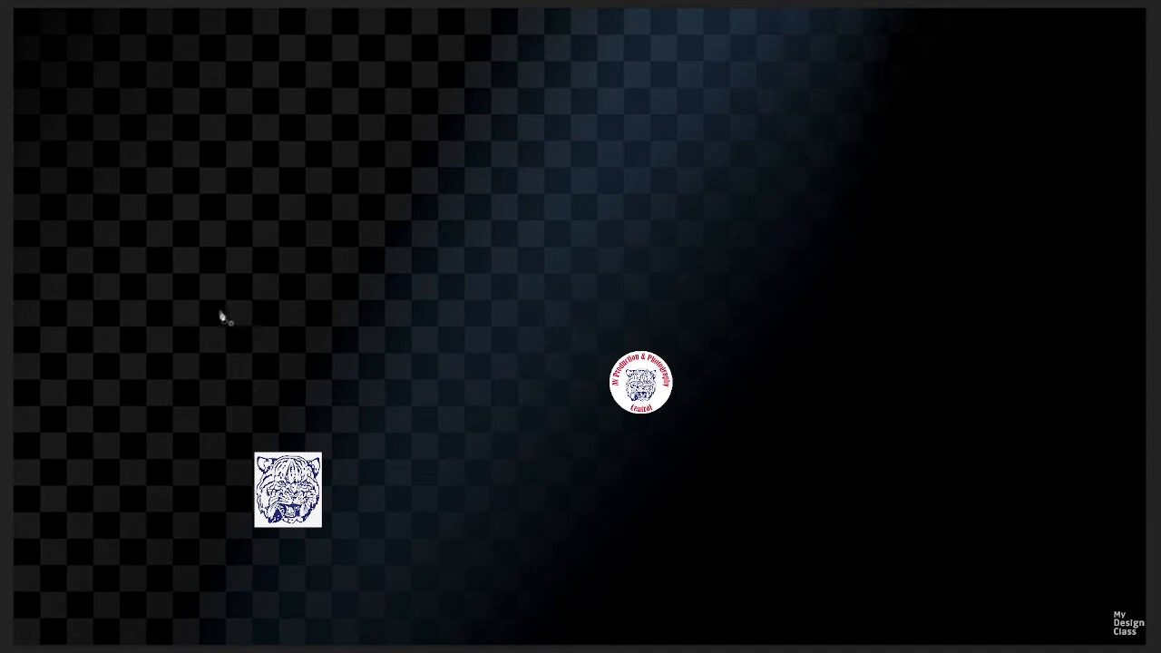
- Draw a smooth S-shaped open path with three curved anchor points across the middle of the canvas
drag(221, 314, 366, 196)
drag(574, 314, 703, 430)
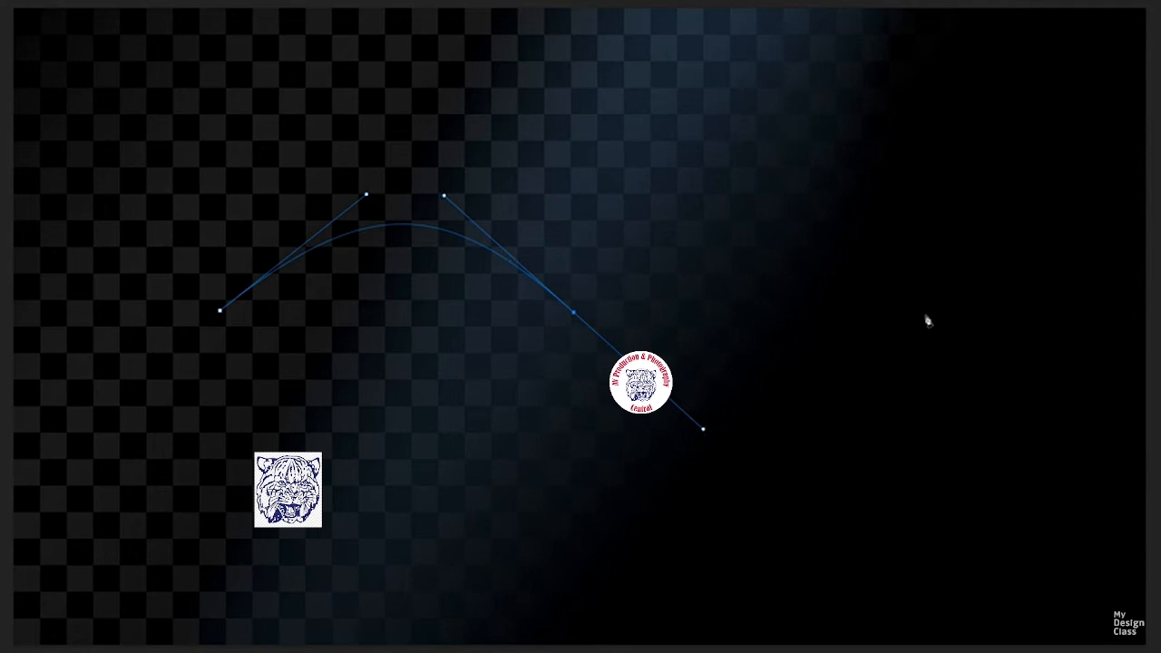
drag(926, 317, 1037, 200)
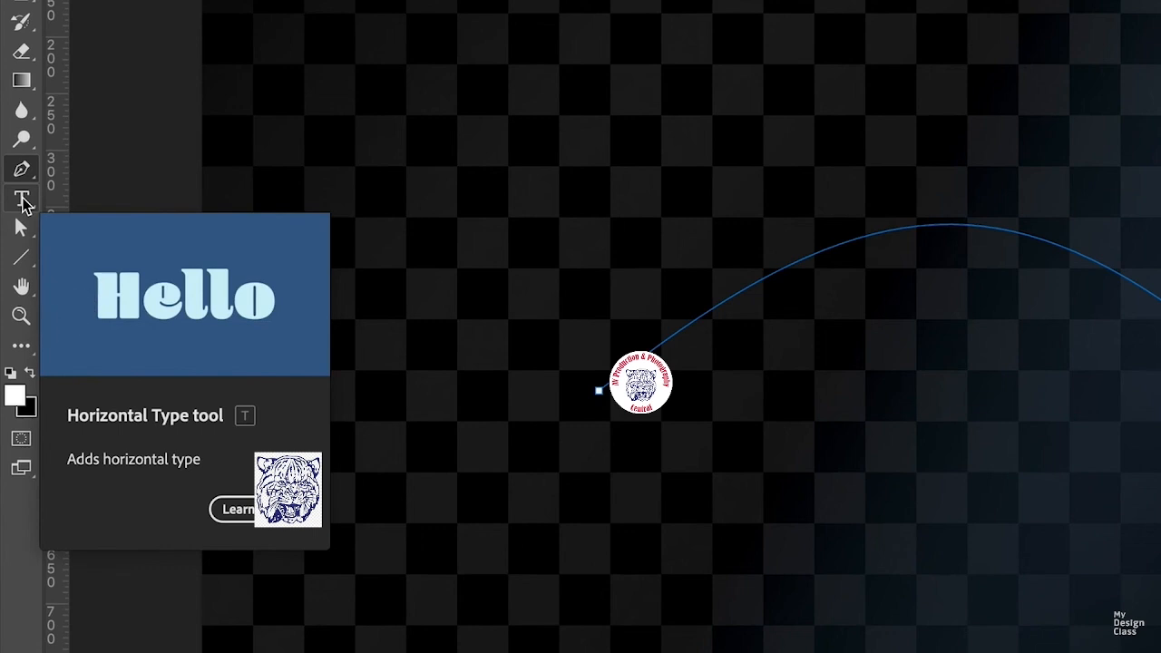
- Place horizontal type on the curved path and enter "HOW TO ADD TEXT TO PATHS IN ADOBE PHOTOSHOP 2021!"
click(23, 200)
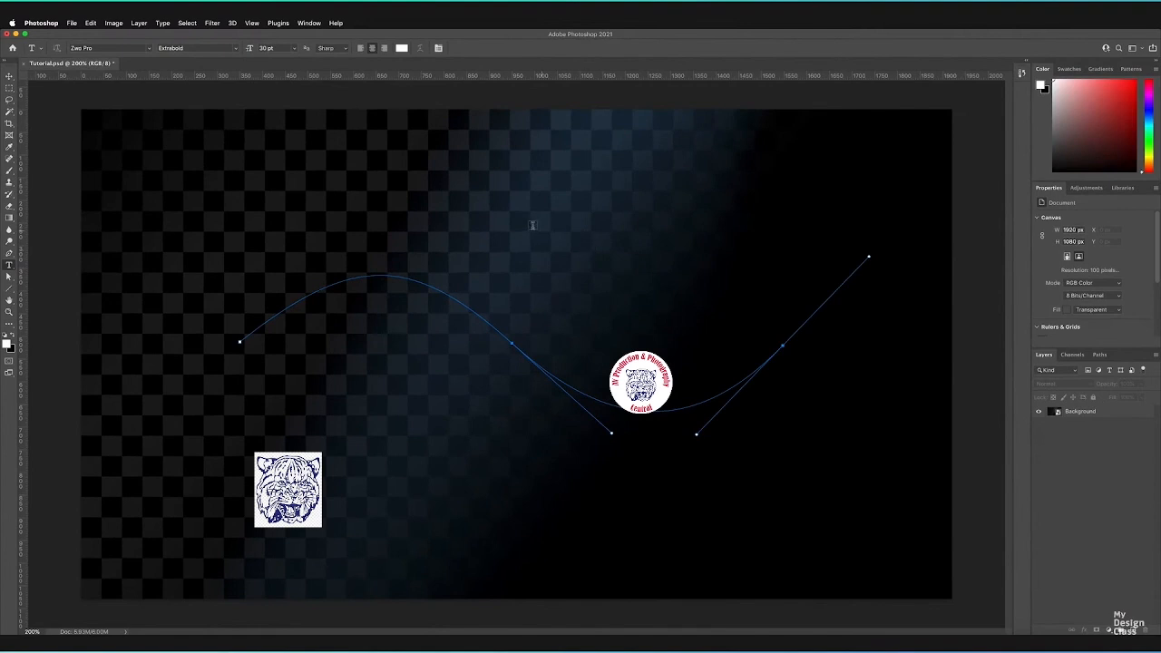
click(600, 237)
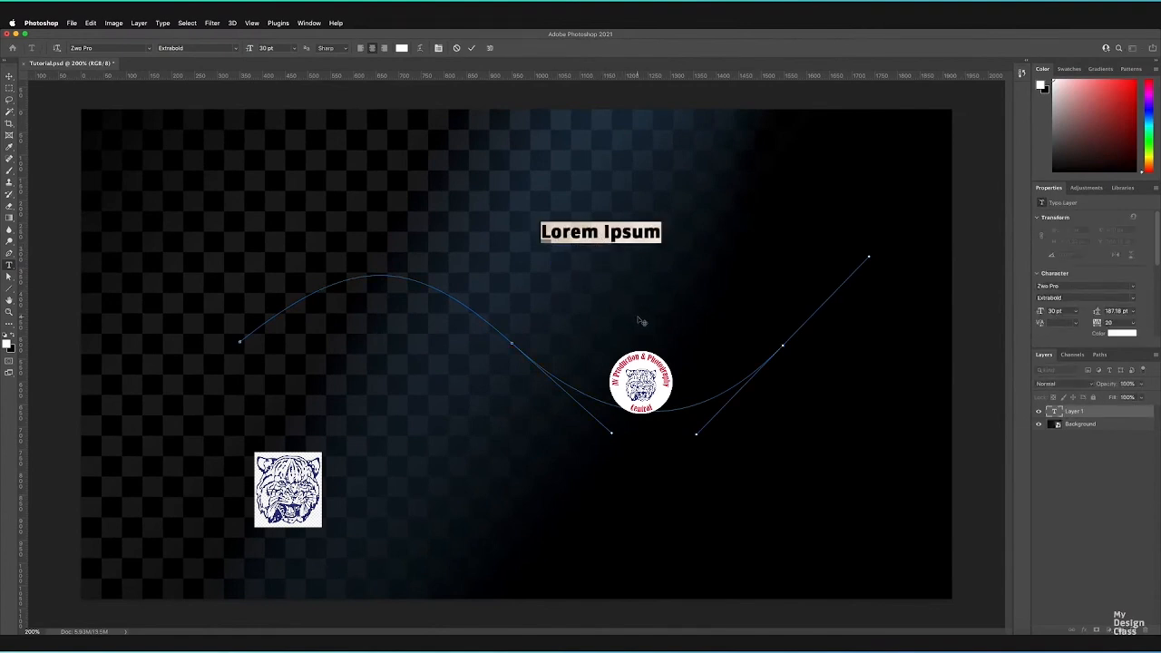
click(456, 48)
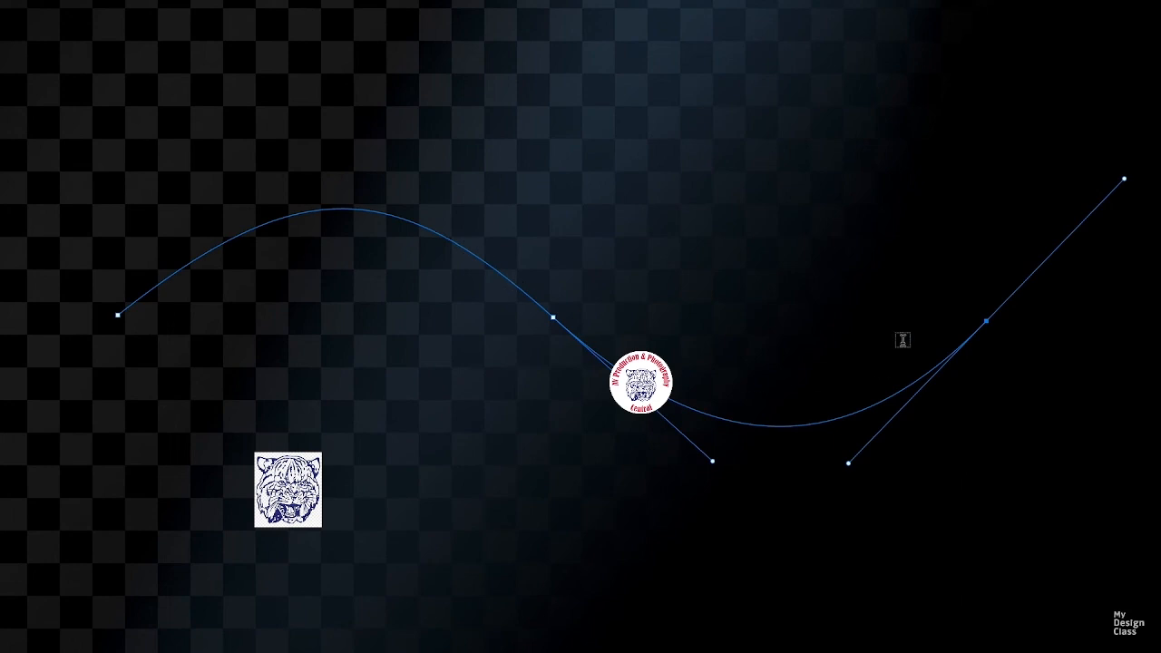
click(290, 214)
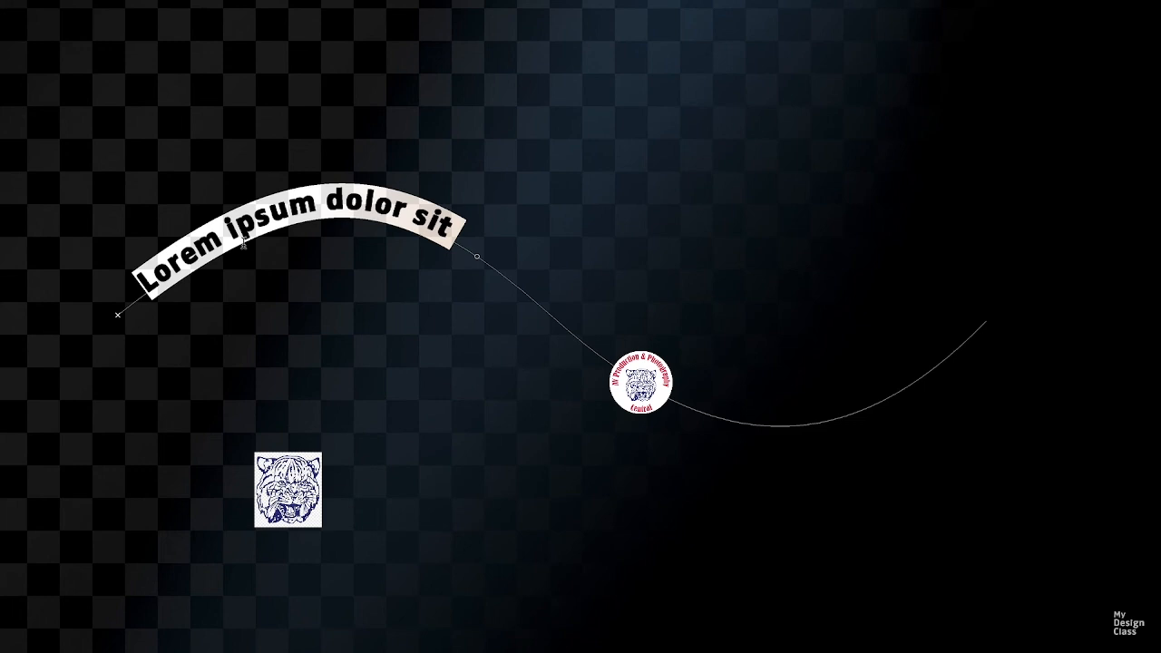
text(HOW TO ADD TEXT TO PATH)
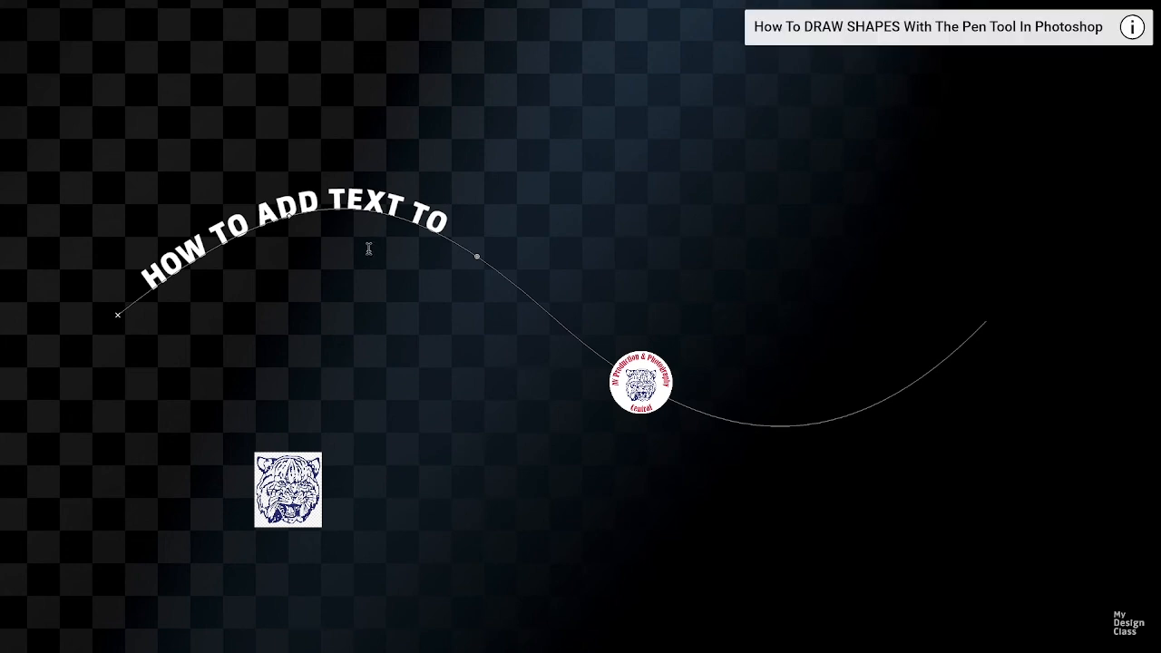
- Extend the text's end point along the curve to the path's last anchor to make room for the whole sentence
double_click(417, 215)
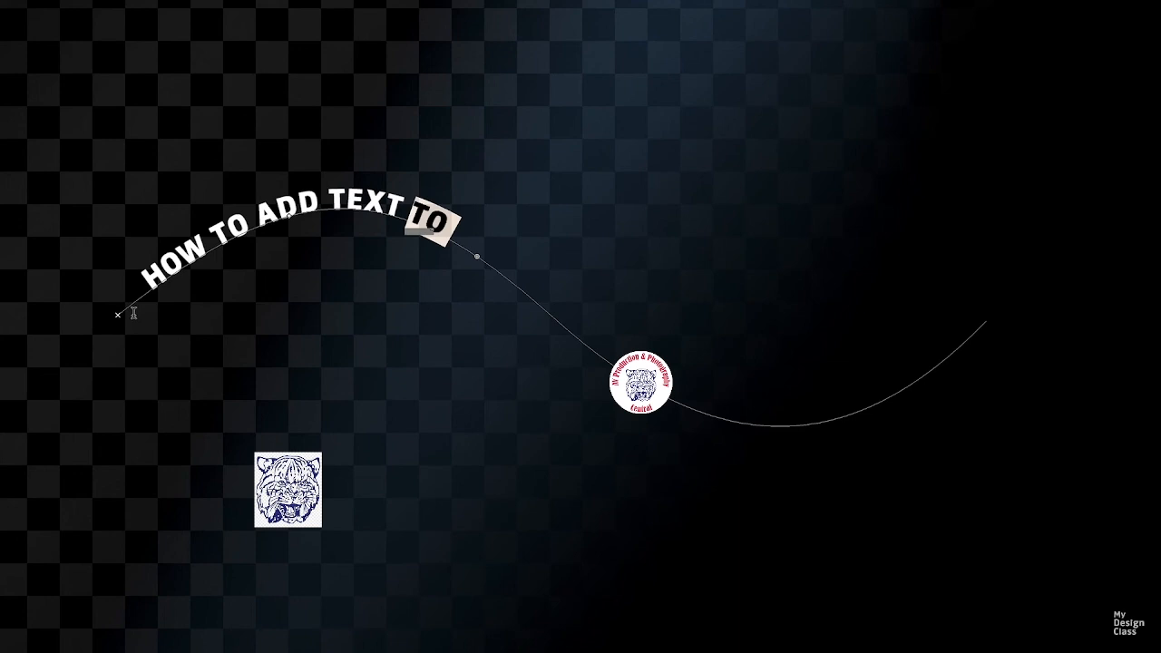
key(ctrl)
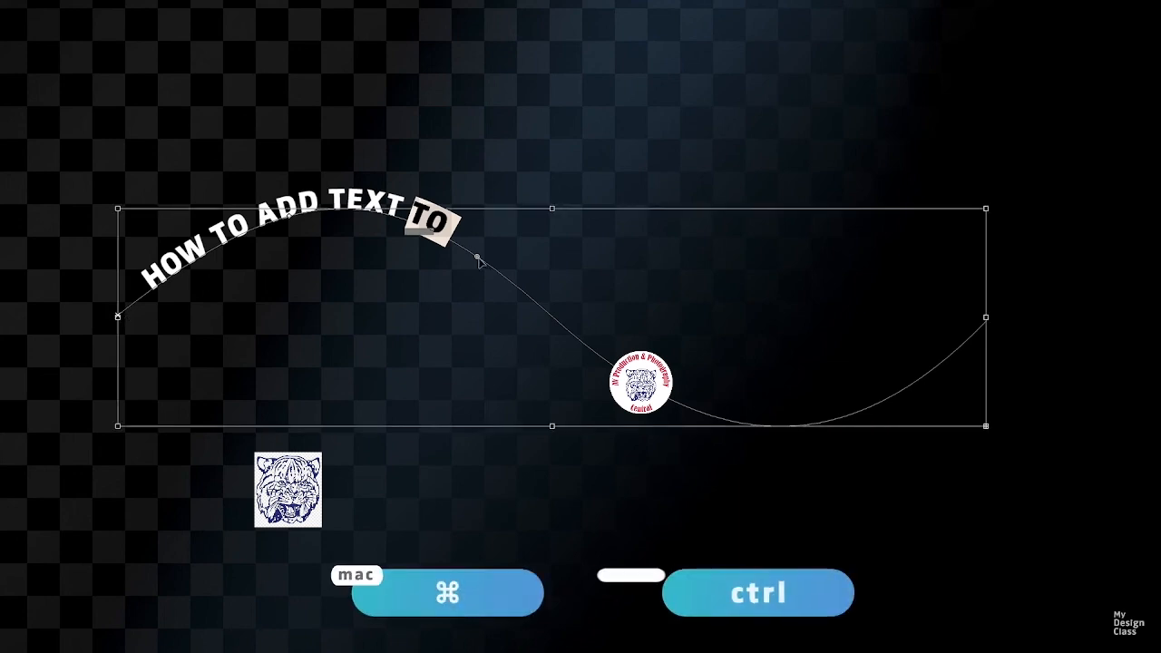
drag(478, 262, 961, 293)
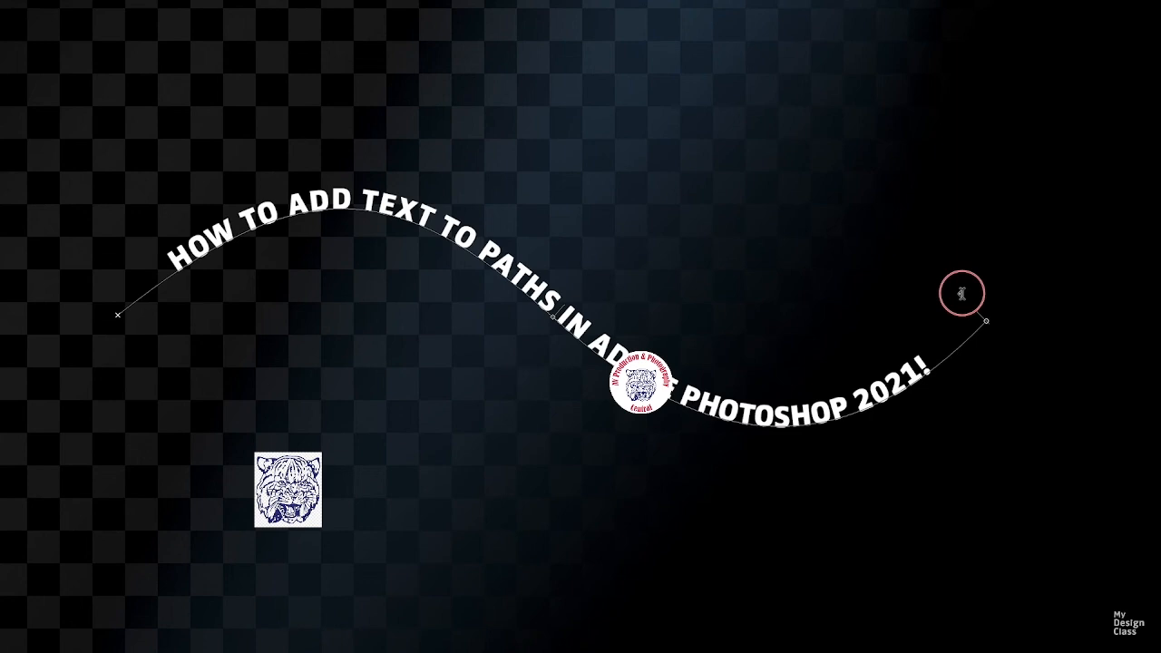
- Flip the text to the underside of the path so it runs in the opposite direction
double_click(458, 232)
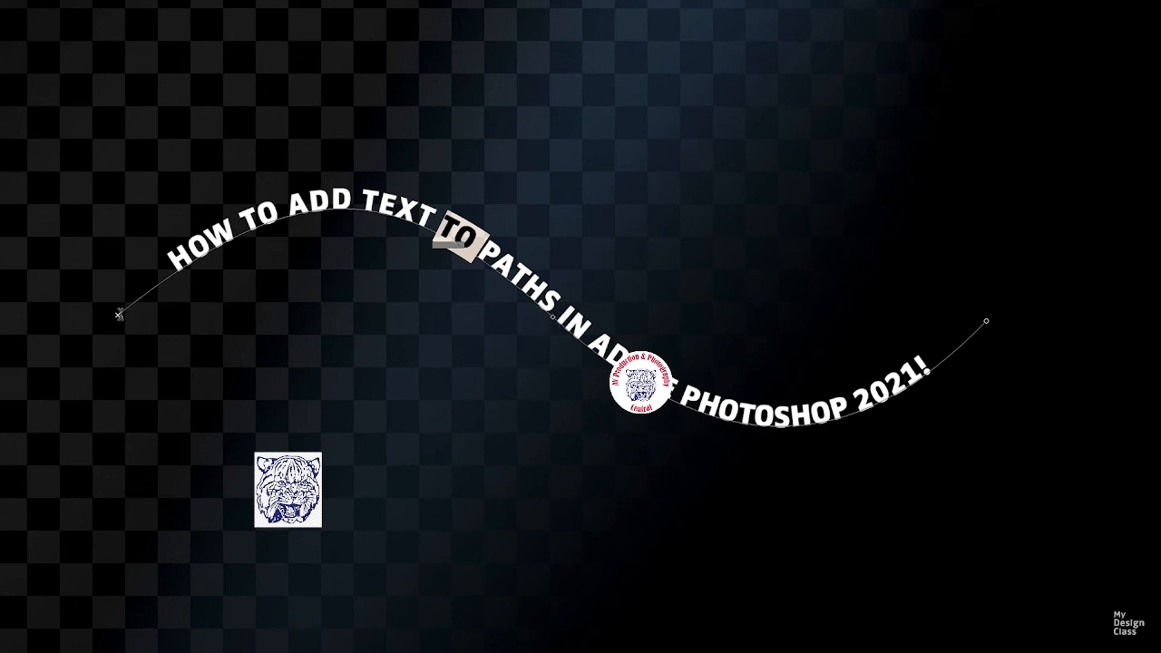
click(118, 317)
drag(117, 317, 93, 299)
key(t)
key(ctrl)
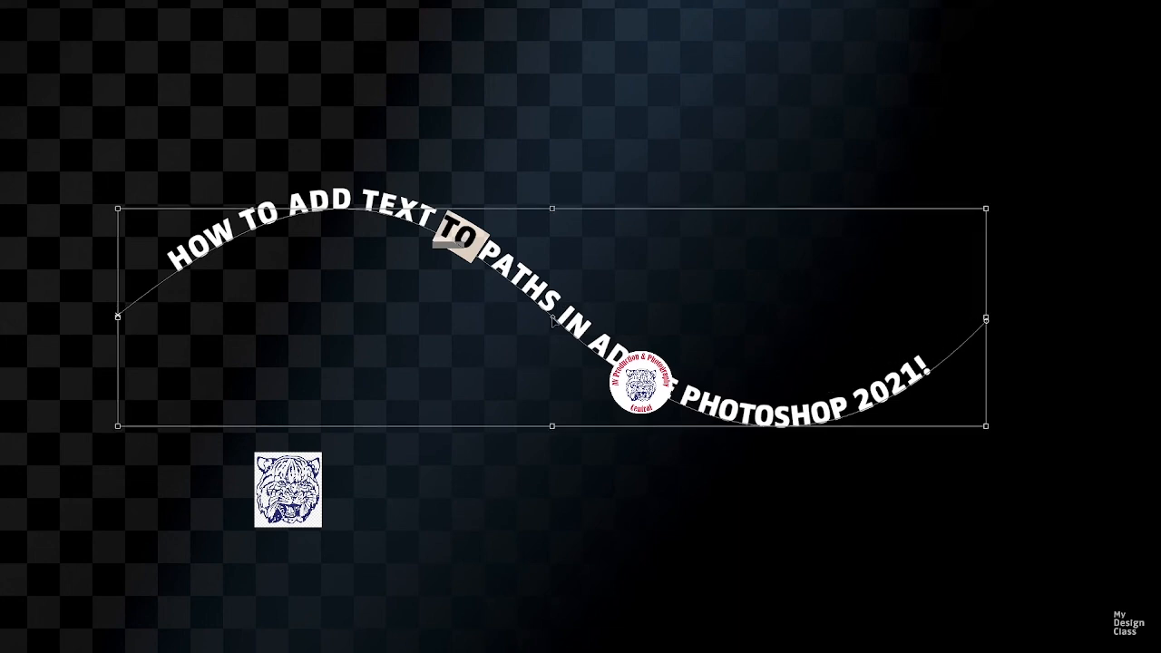
drag(552, 319, 533, 345)
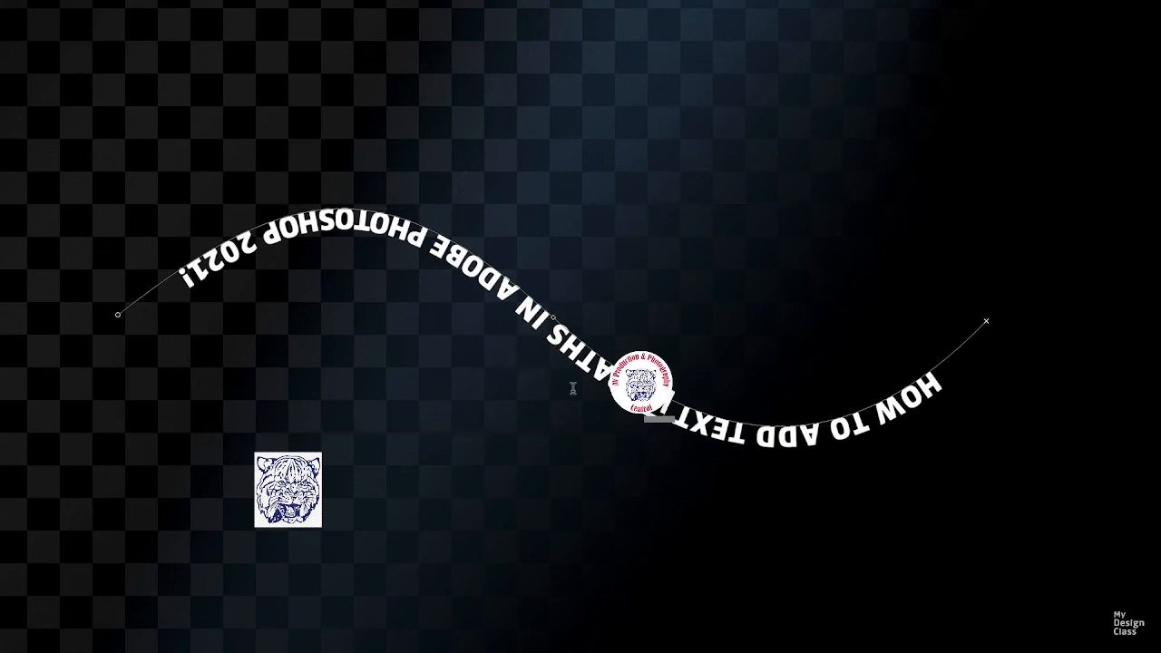
- Flip the text back to the upper side of the path
key(ctrl)
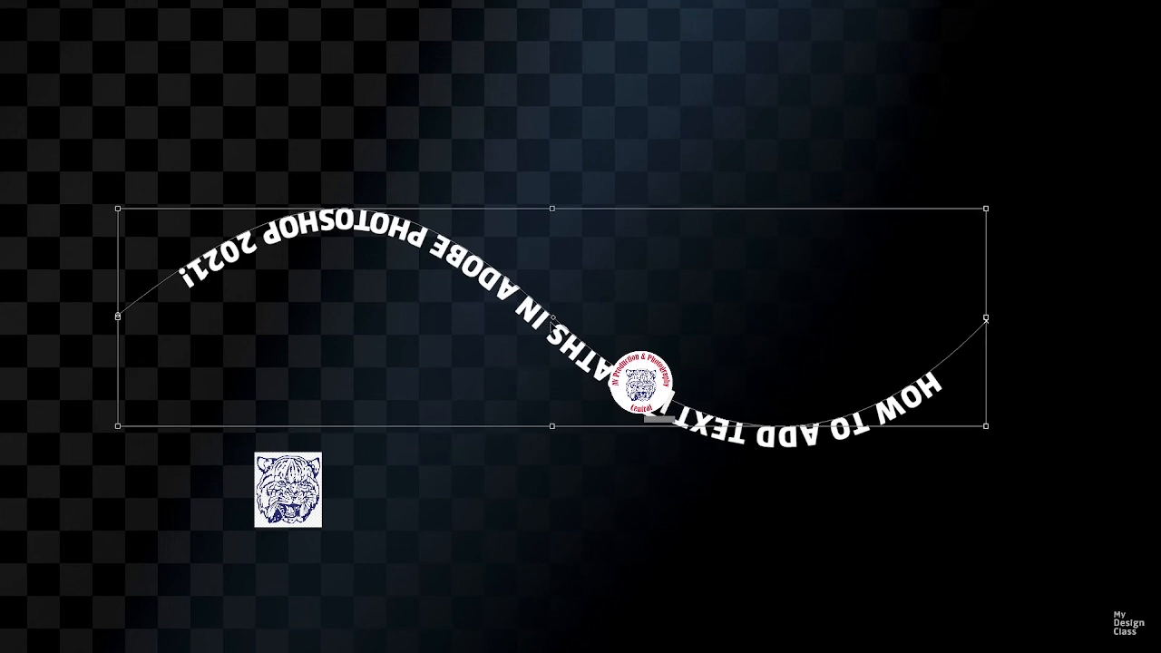
key(ctrl+t)
drag(552, 317, 575, 293)
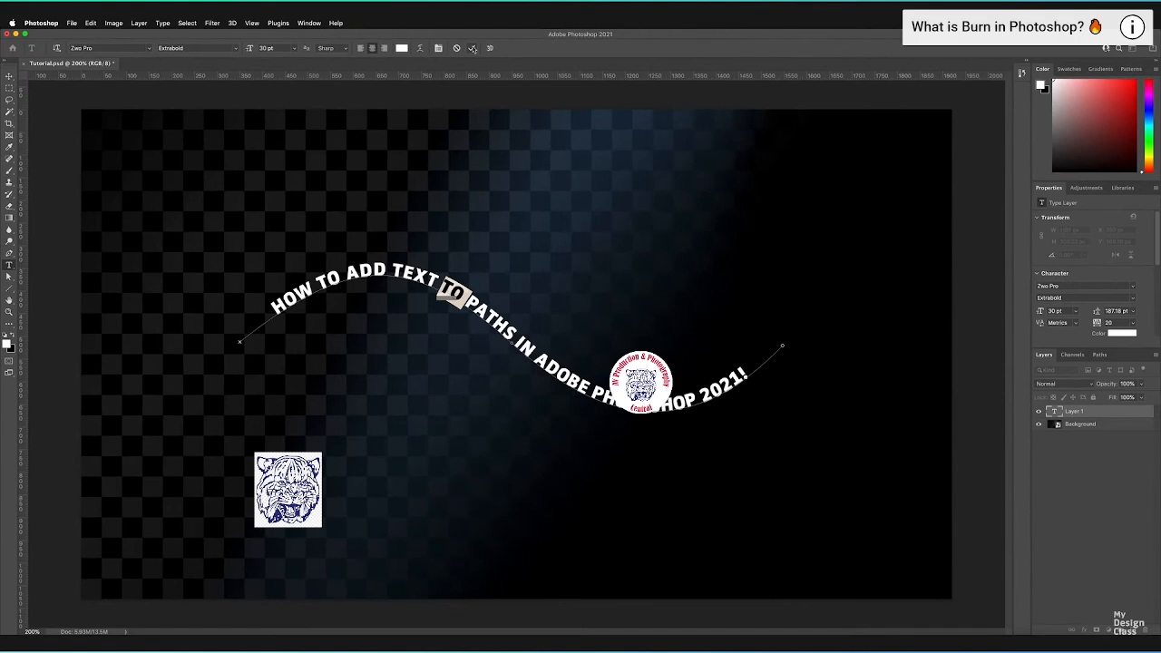
- Commit the path text, view its type path among the document's paths, and return to the layer list
click(472, 48)
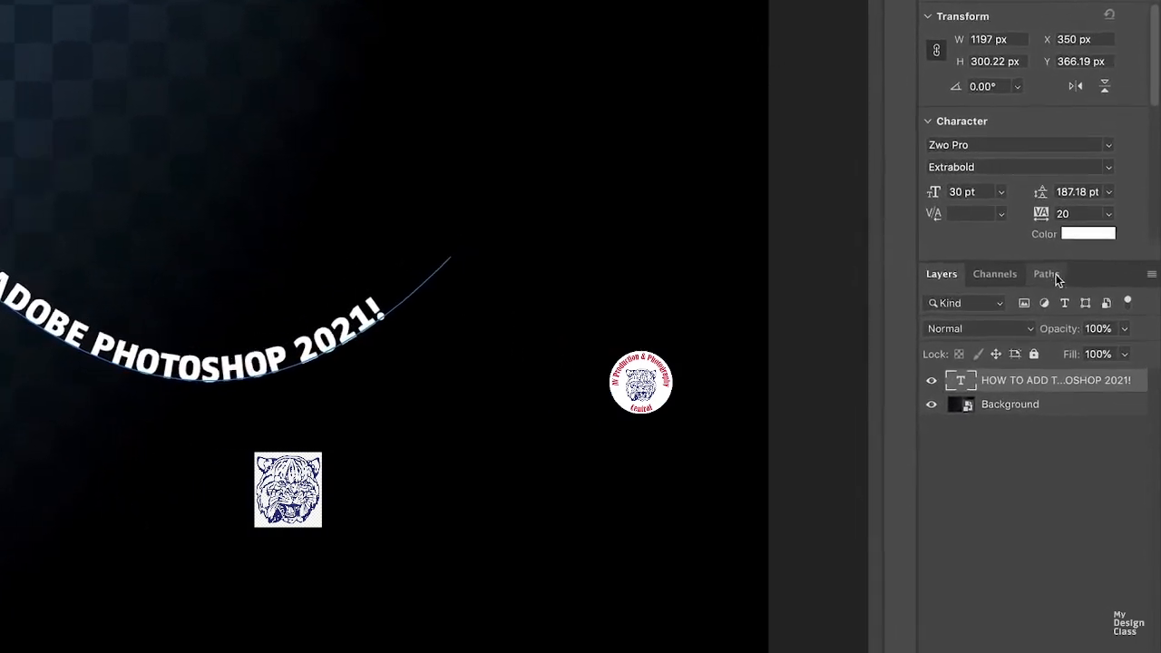
click(1027, 244)
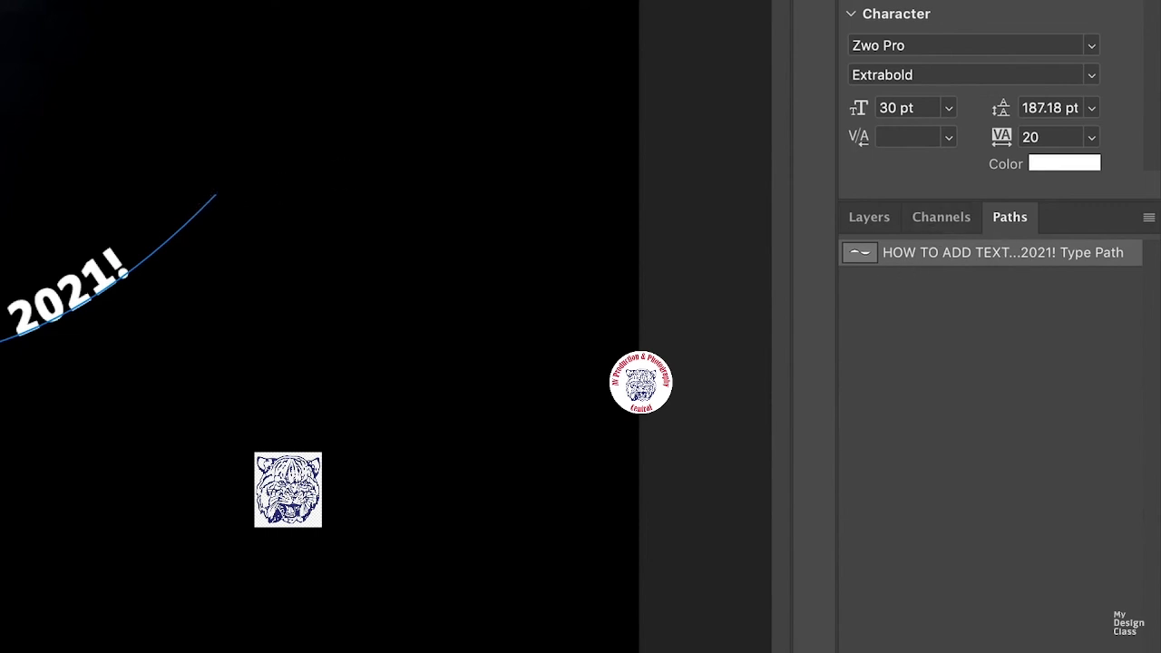
click(883, 221)
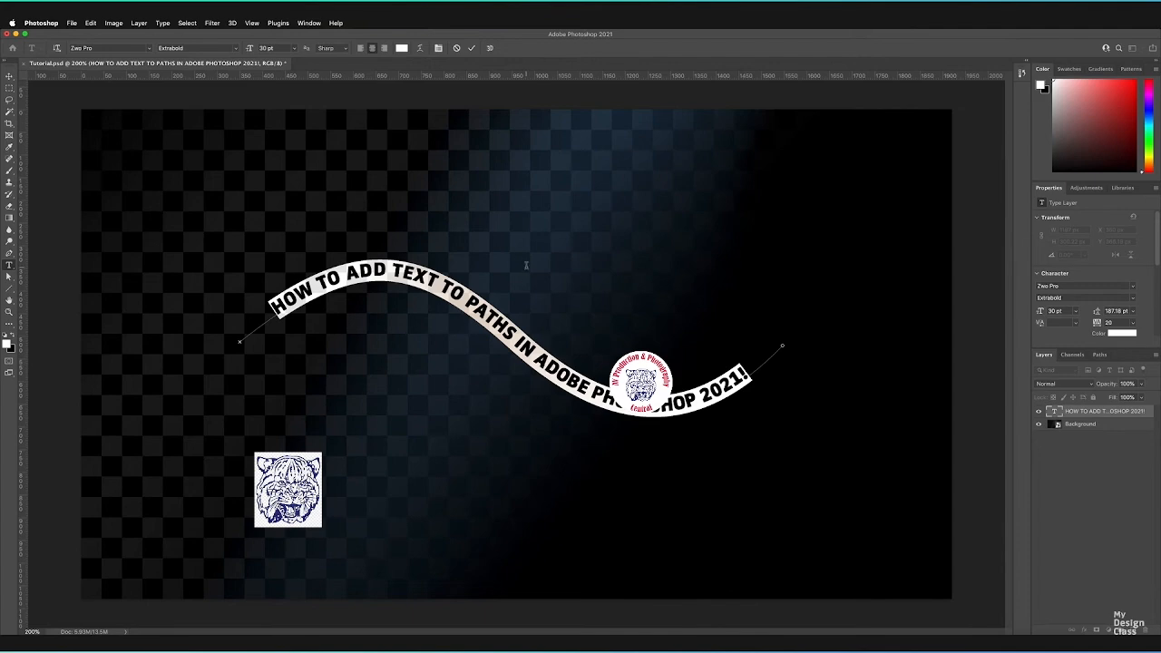
- Commit the open text edit and activate the Path Selection tool for reshaping the text's path
click(471, 49)
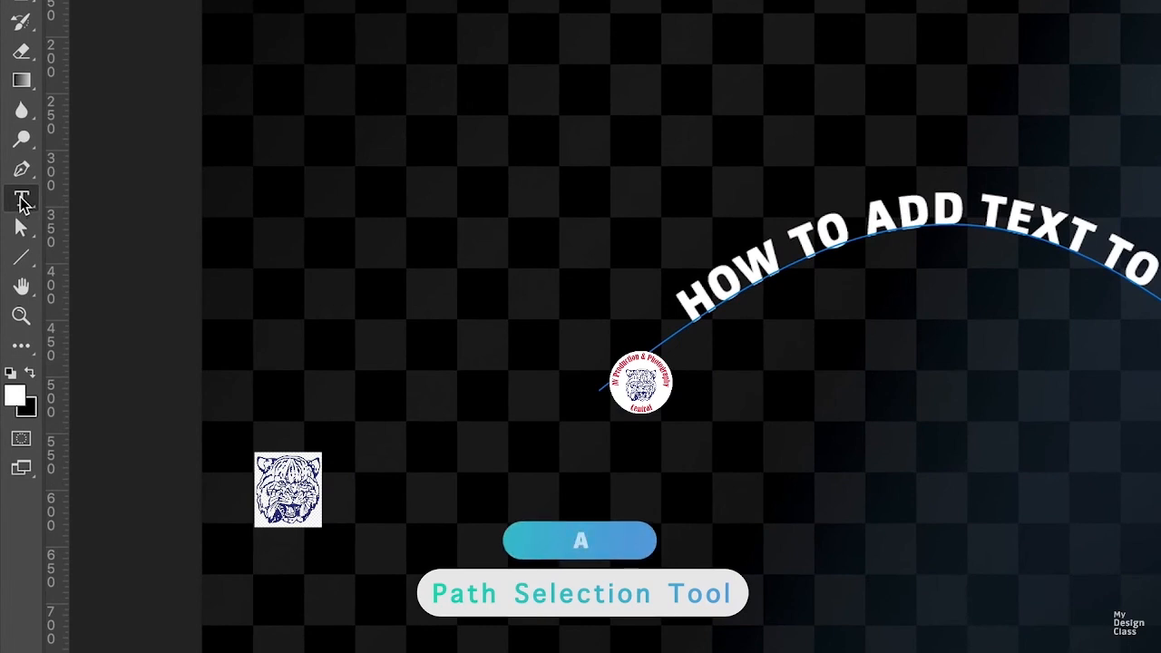
click(23, 234)
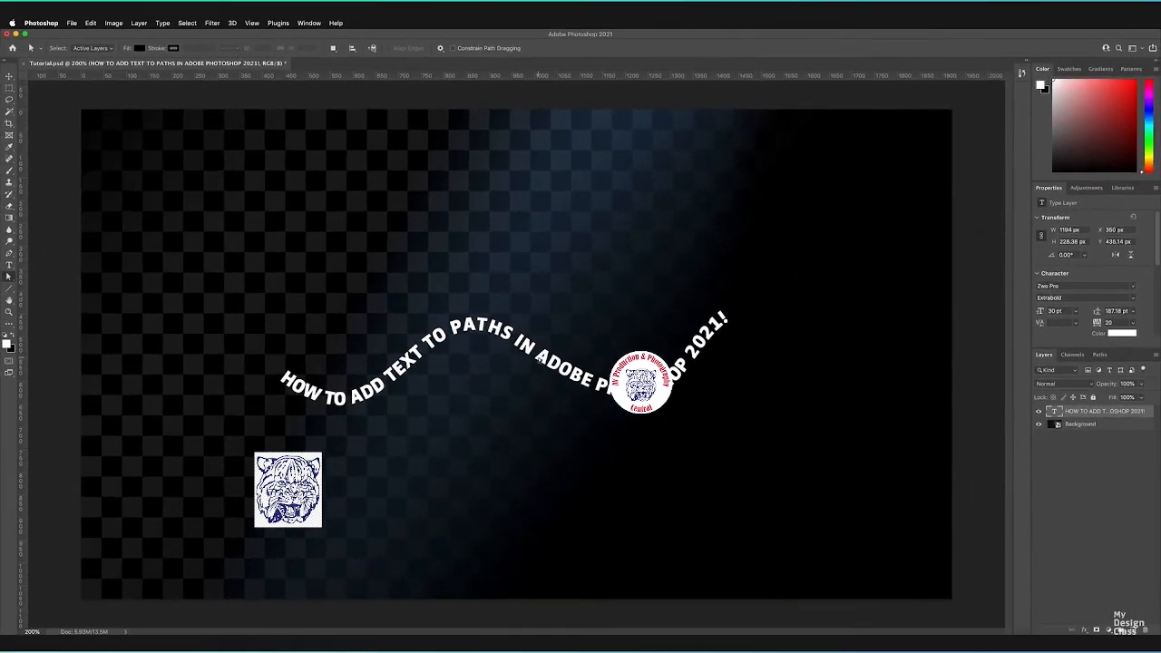
- Select the whole sentence on the reshaped path and set its font size to 51 pt
key(t)
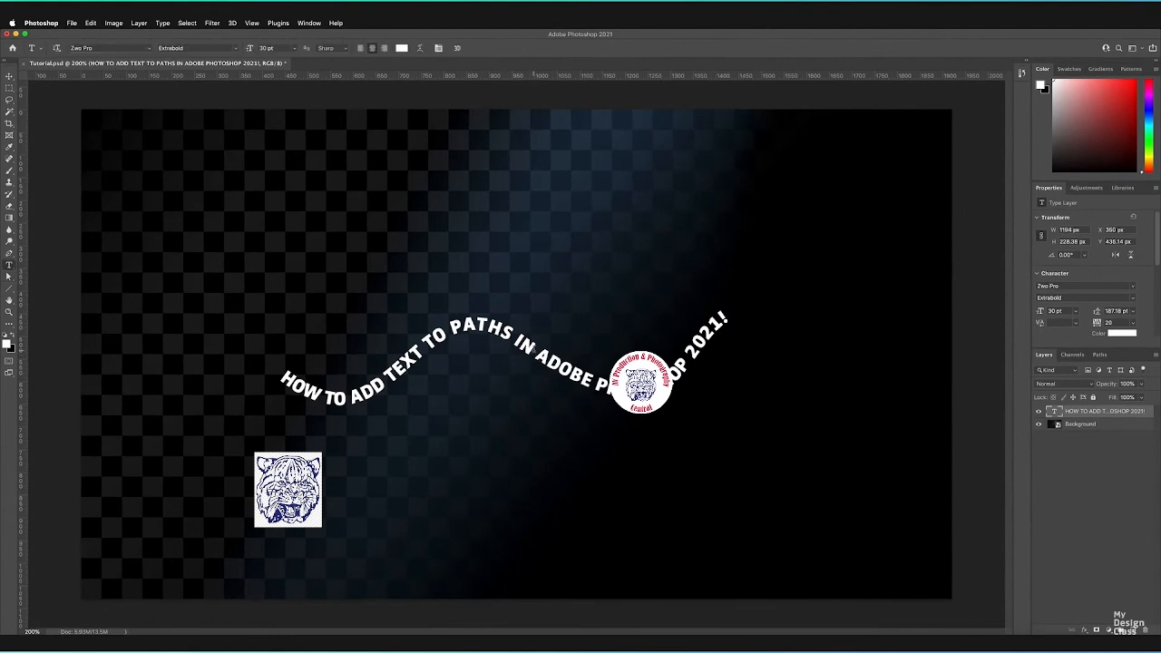
click(532, 350)
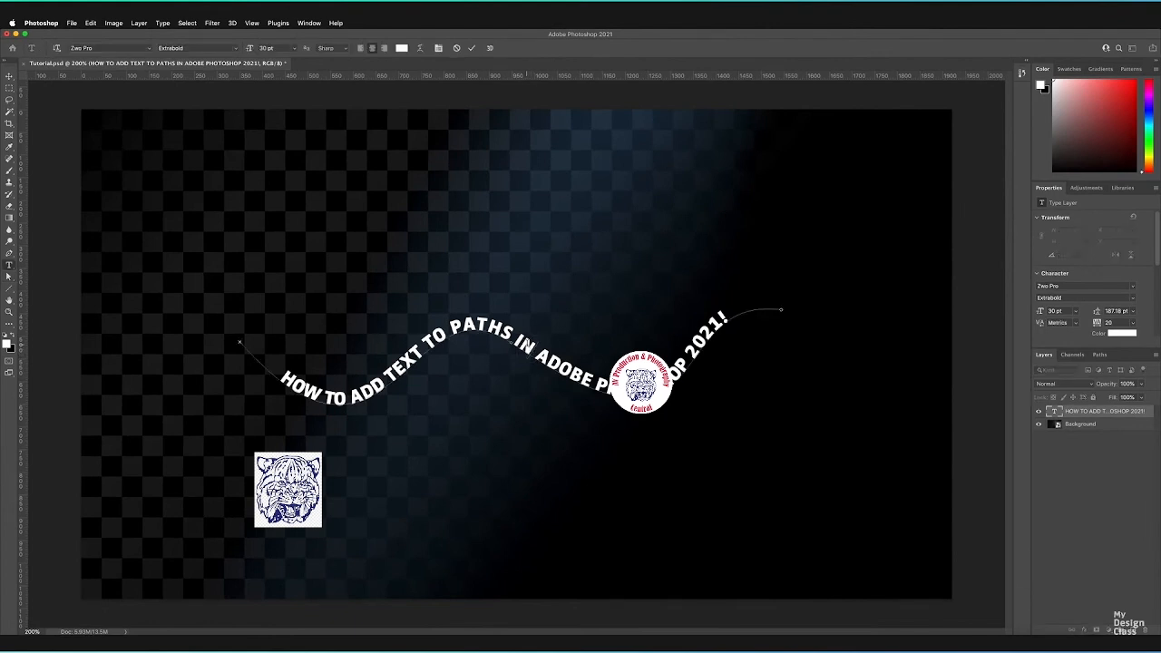
key(super+a)
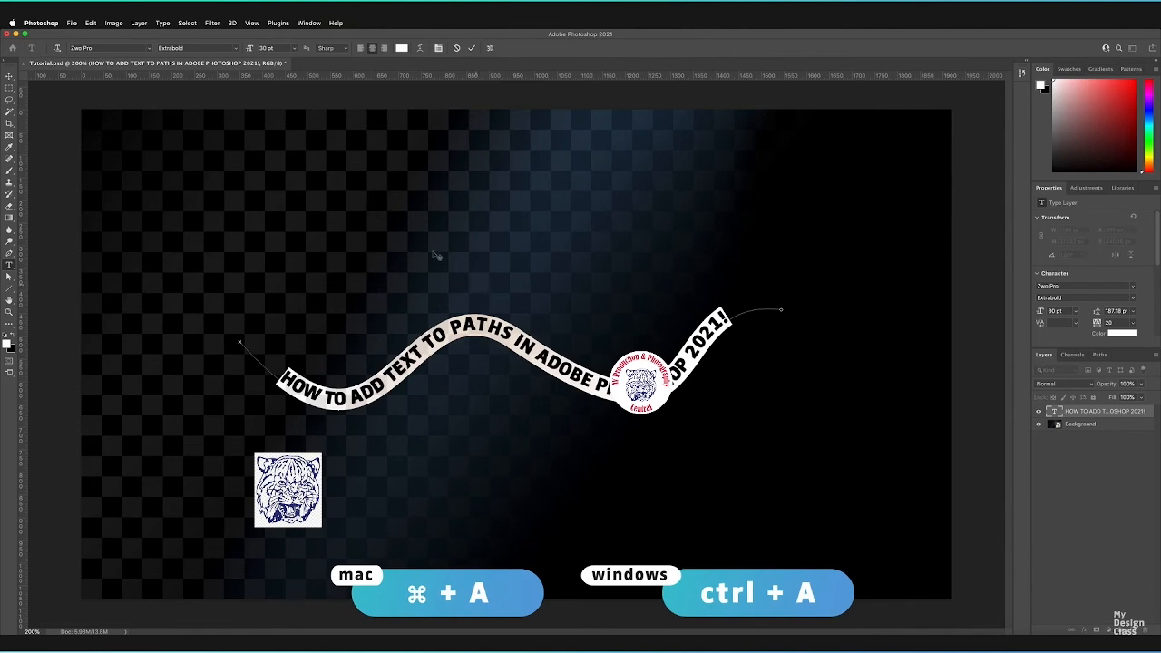
drag(248, 48, 259, 48)
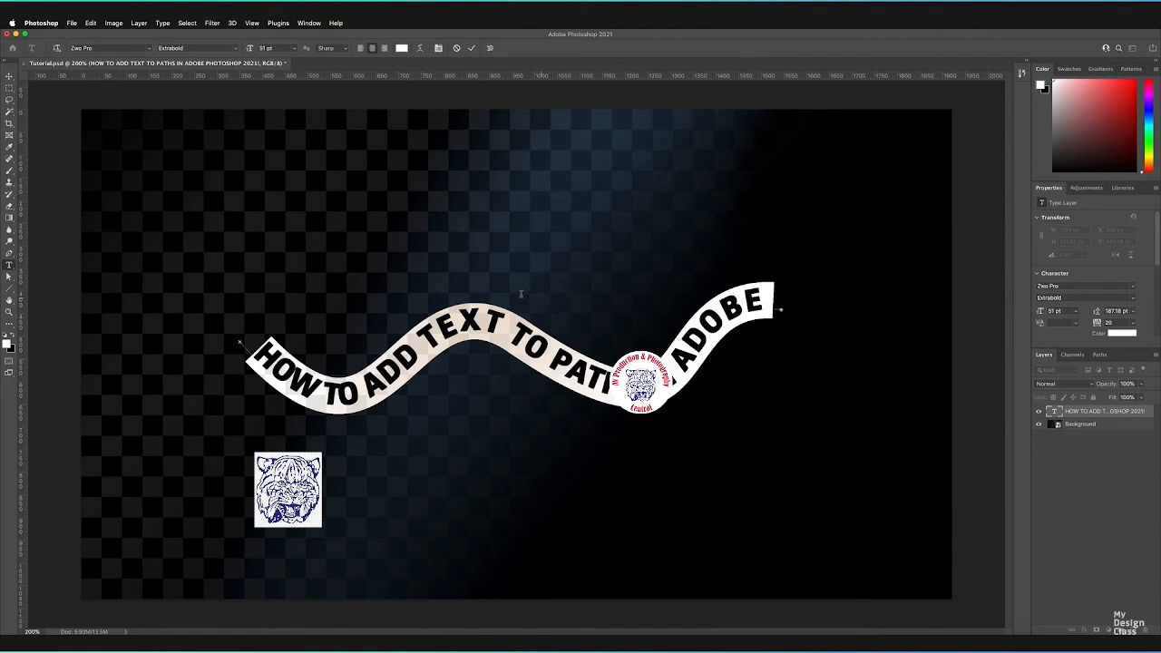
- Change the path text's color to pure red (ff0000) and commit the text edit
click(402, 48)
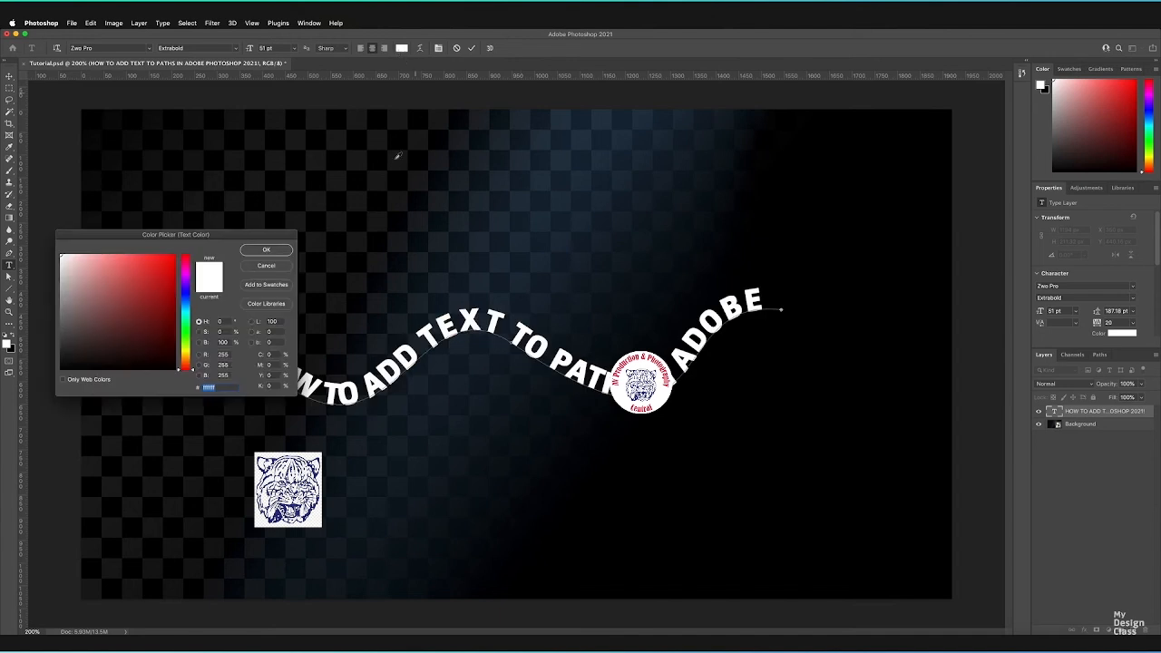
click(171, 263)
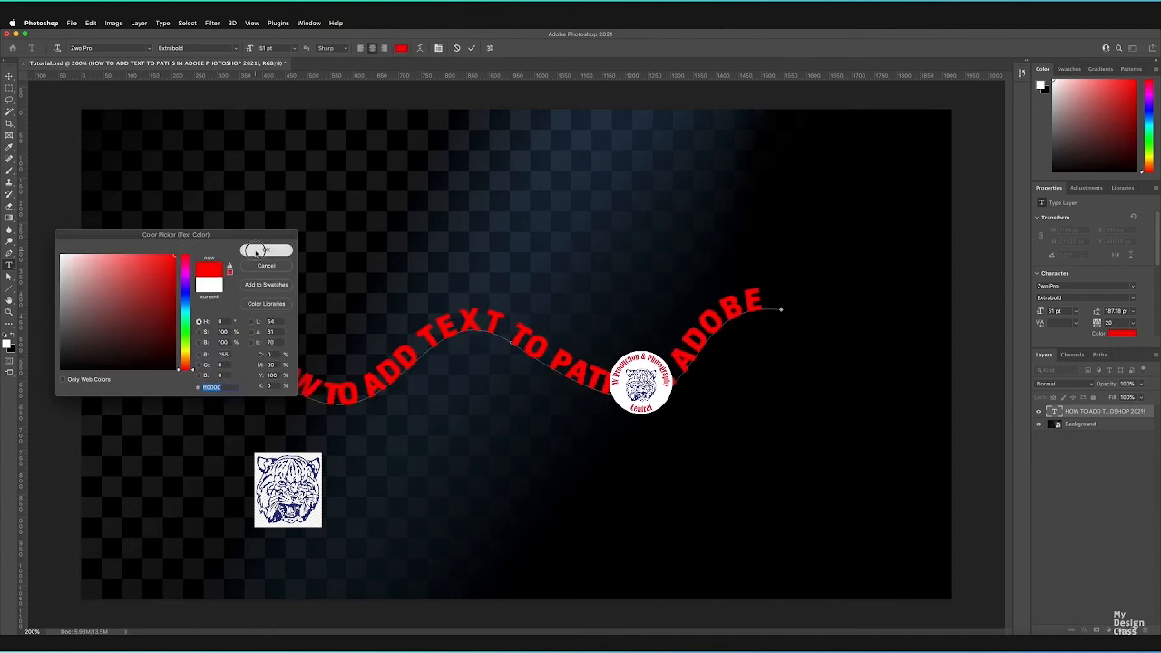
click(266, 249)
click(471, 48)
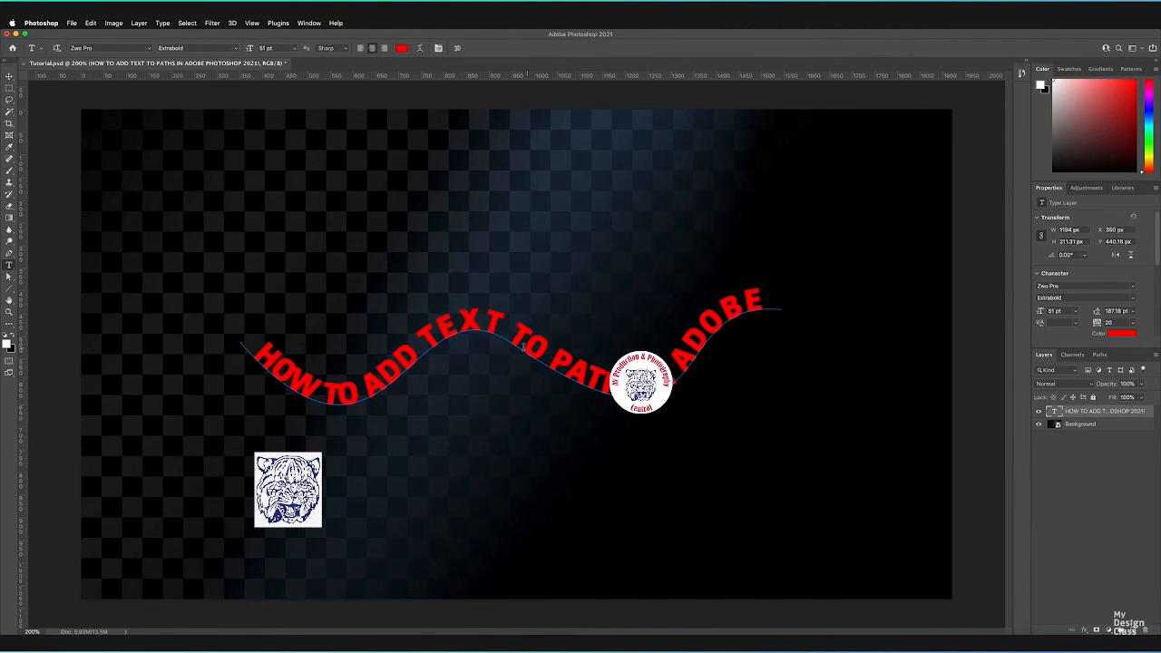
- Delete the path text layer, leaving only the Background layer, and check the document's path list
key(v)
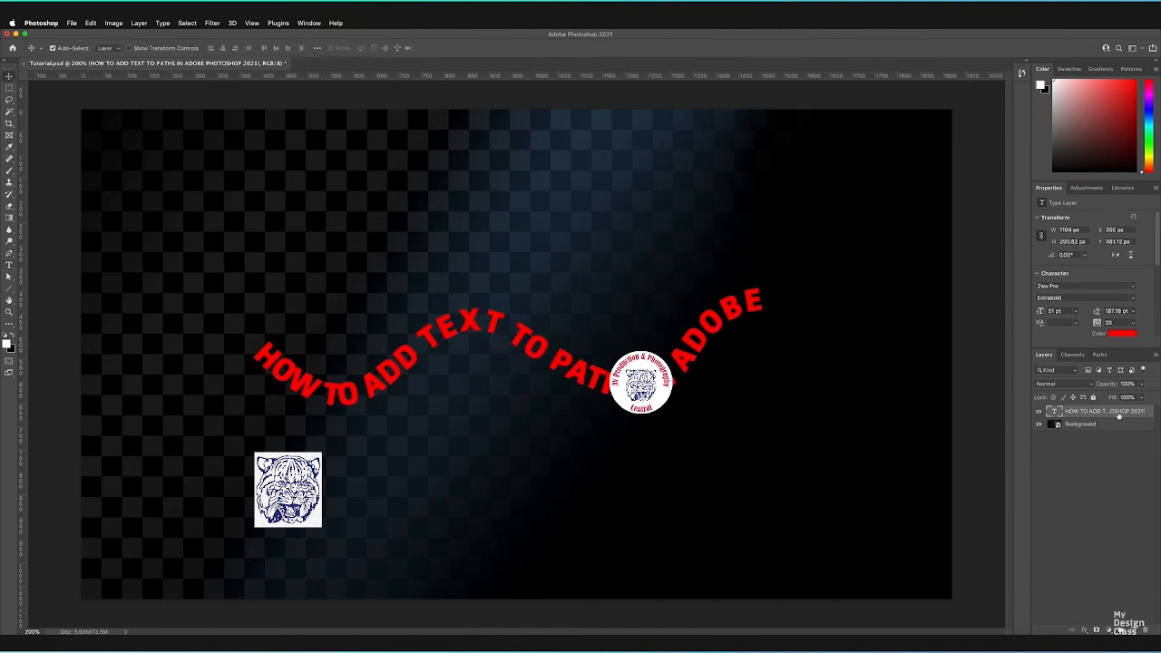
drag(1118, 414, 1146, 629)
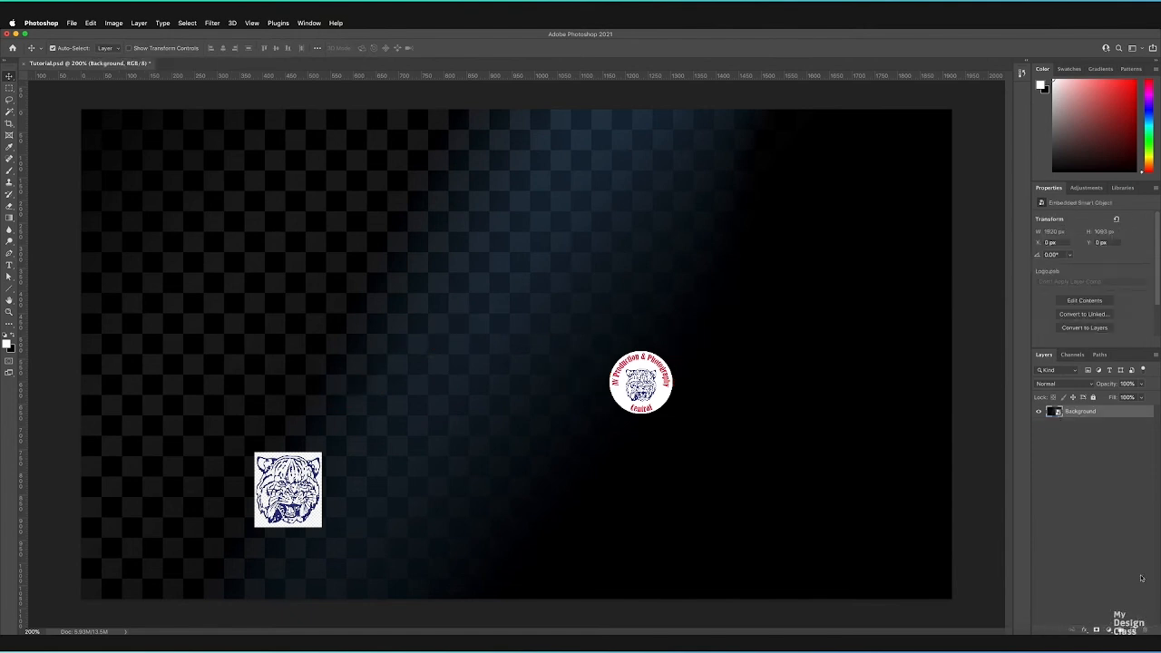
click(1101, 354)
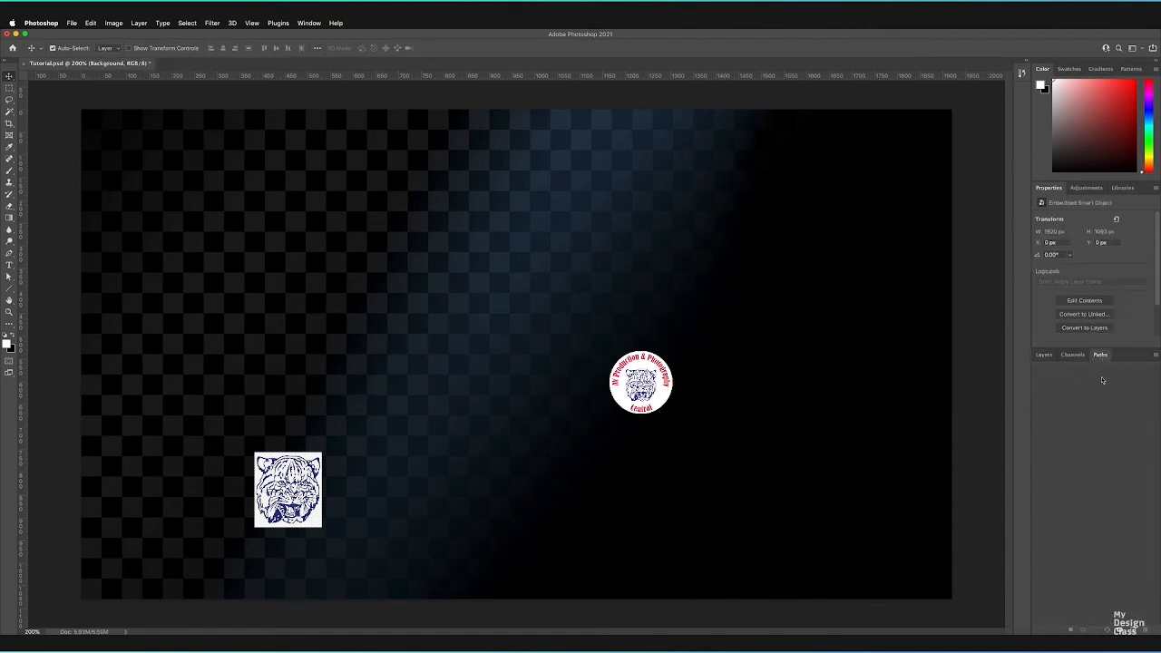
click(1043, 357)
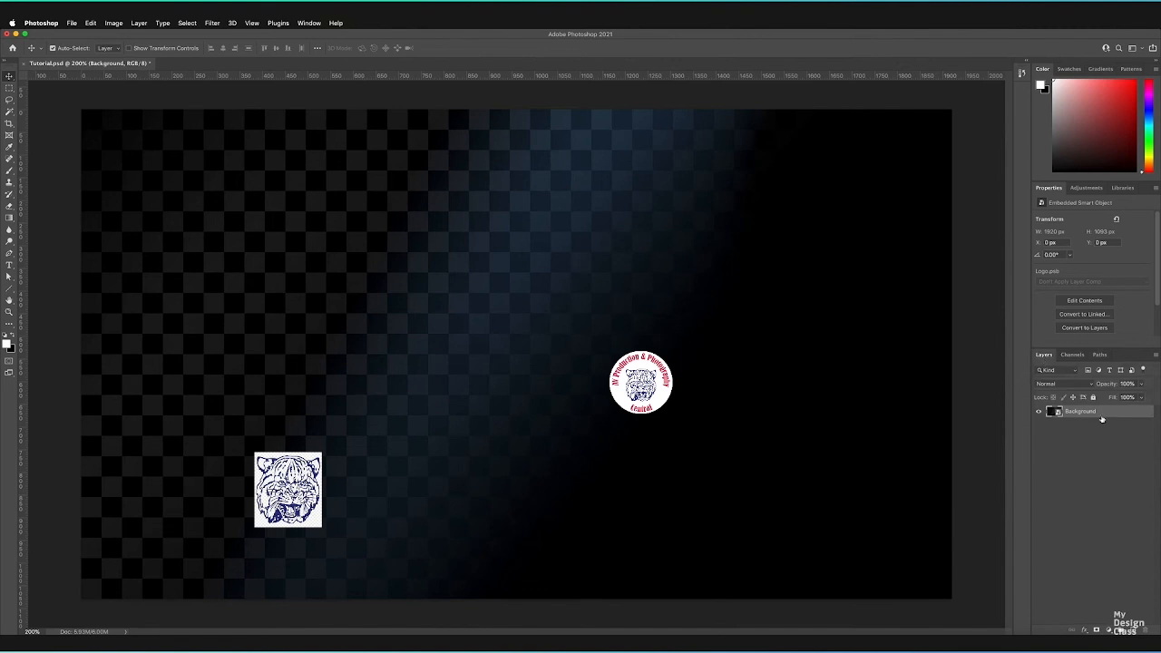